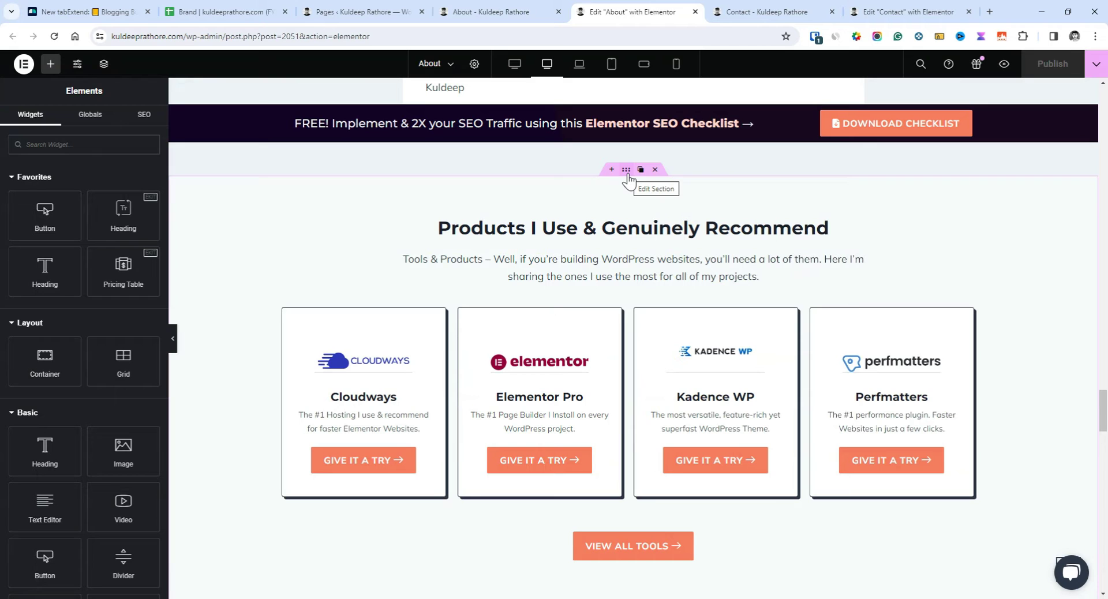
Save the "Products I Use & Genuinely Recommend" section of the About page to the library as a template named "Best Tools".
right_click(628, 173)
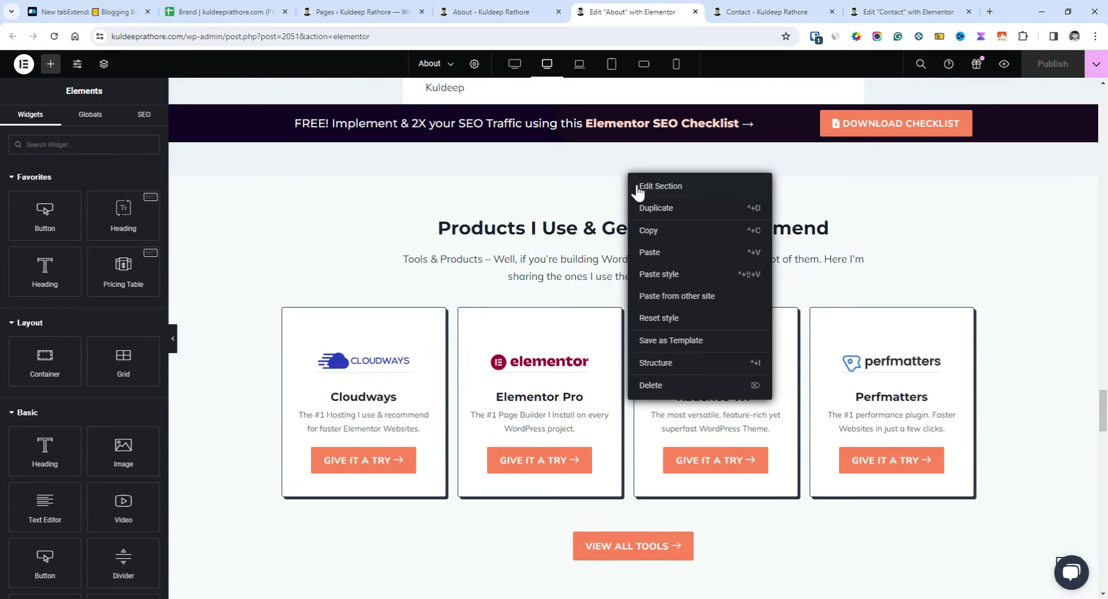
click(718, 341)
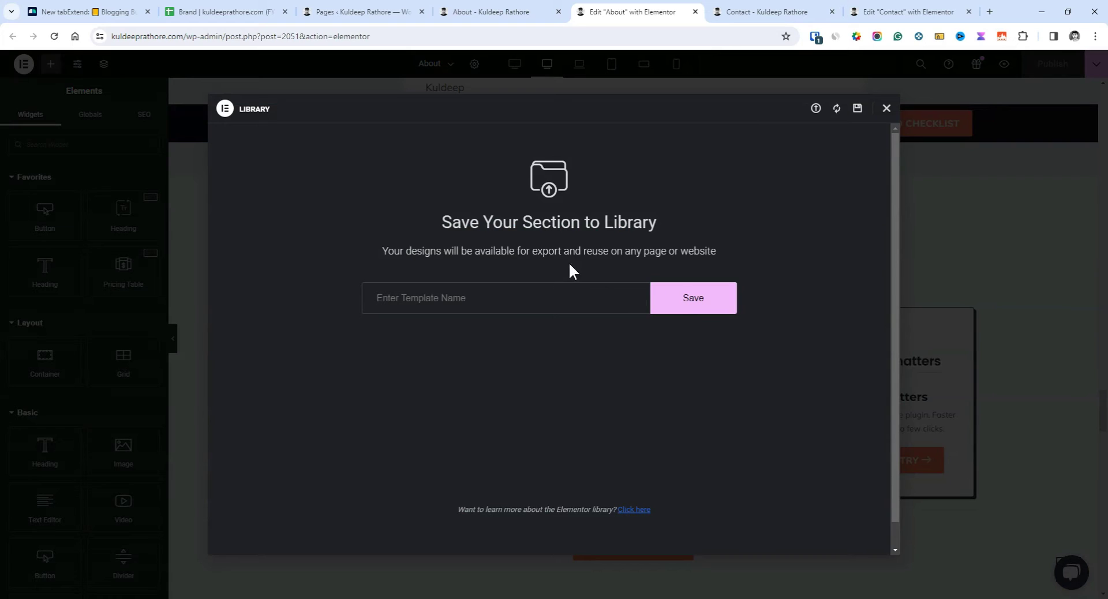
click(509, 309)
text(Best Tools)
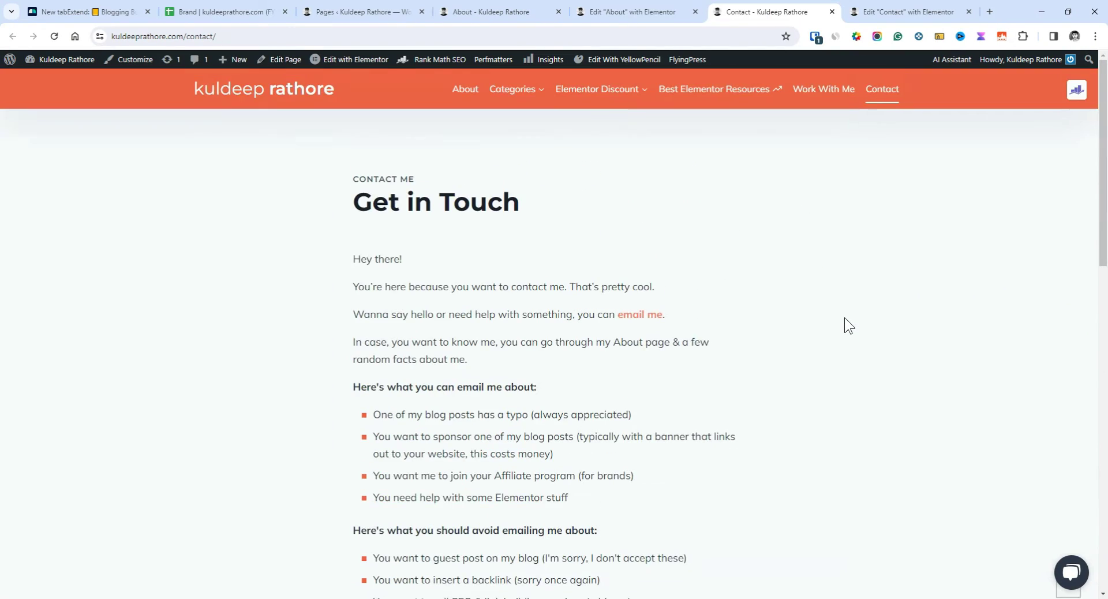
Open the Contact page in the Elementor editor and add a Template widget in the empty area below the page content.
scroll(844, 317, down, 1)
scroll(844, 317, up, 2)
scroll(892, 343, down, 1)
click(891, 12)
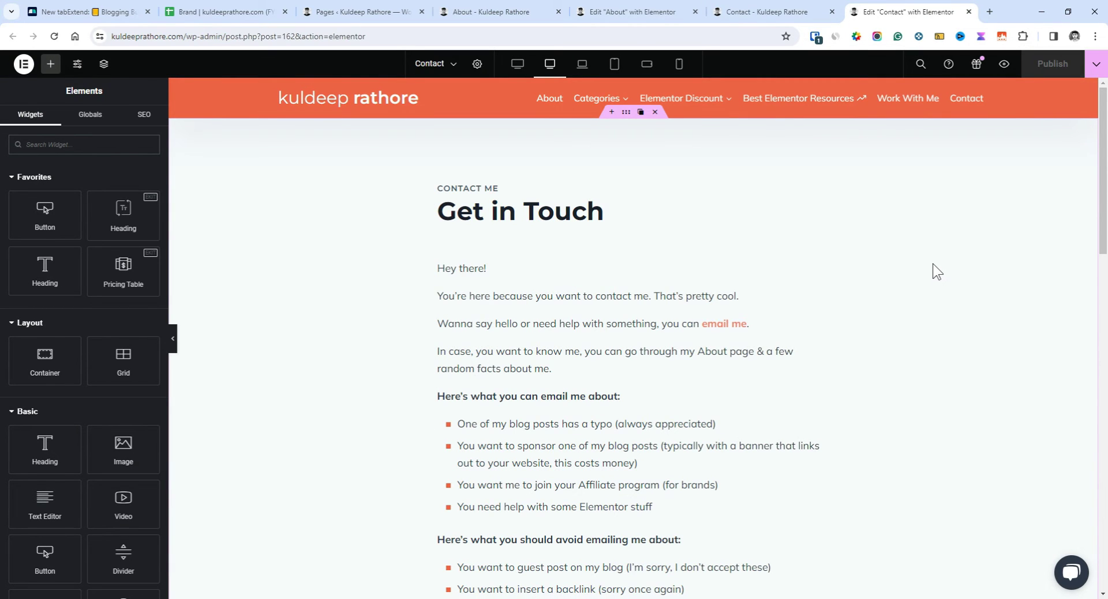
scroll(937, 271, down, 15)
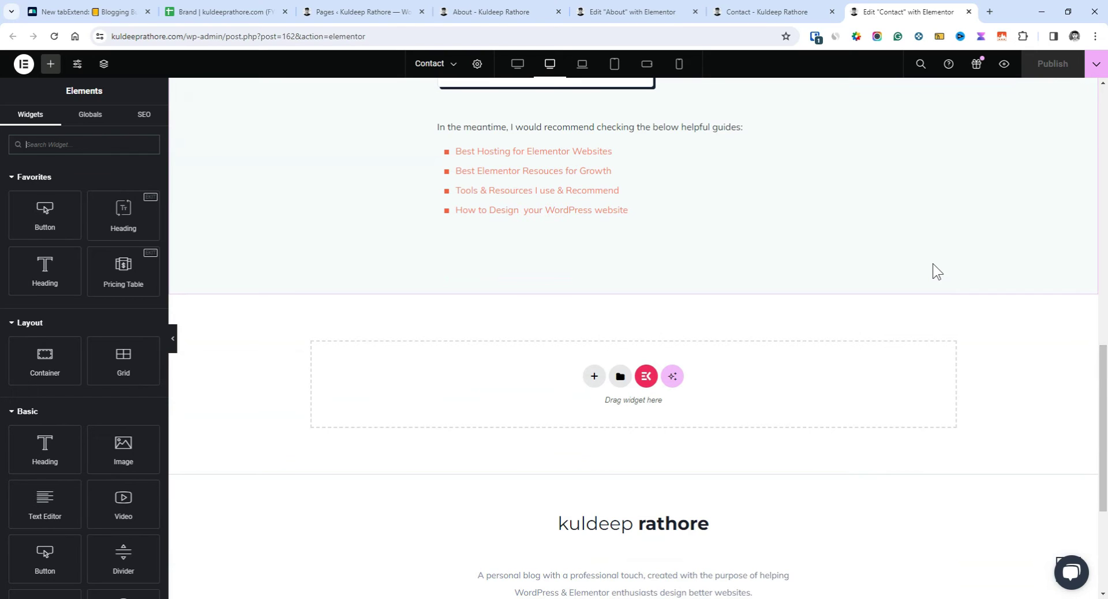
text(tem)
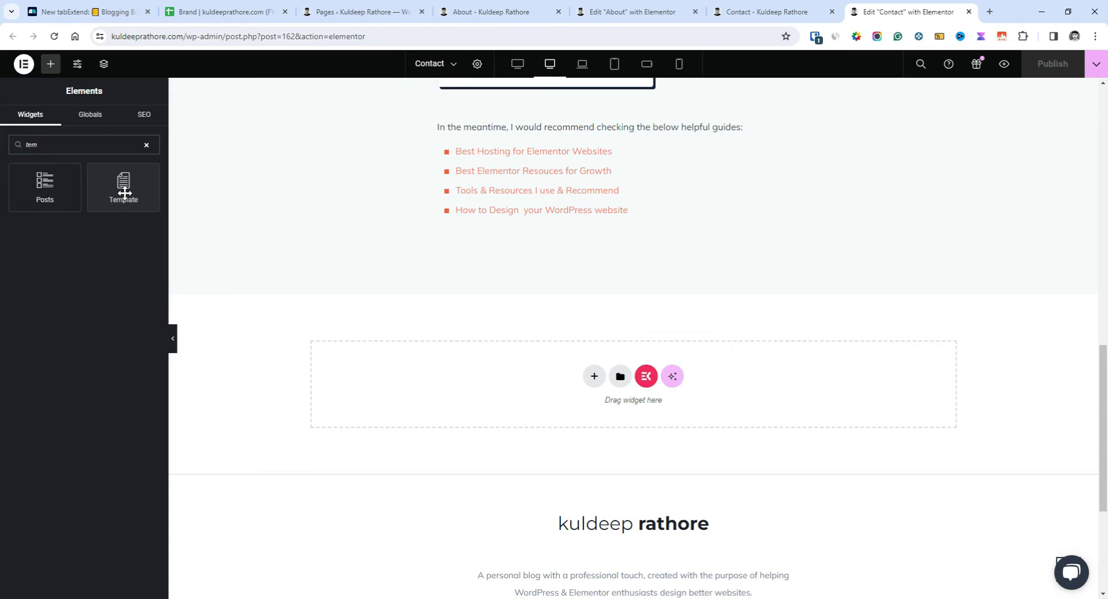
drag(124, 193, 544, 363)
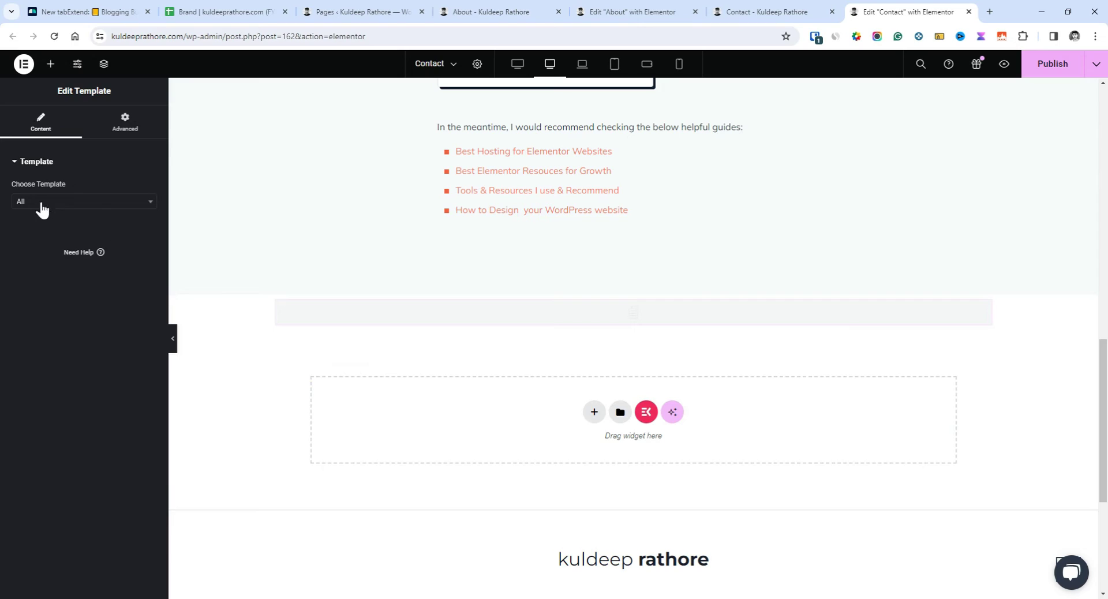
Search for "best tools" and assign the Best Tools template to the new Template widget.
click(132, 203)
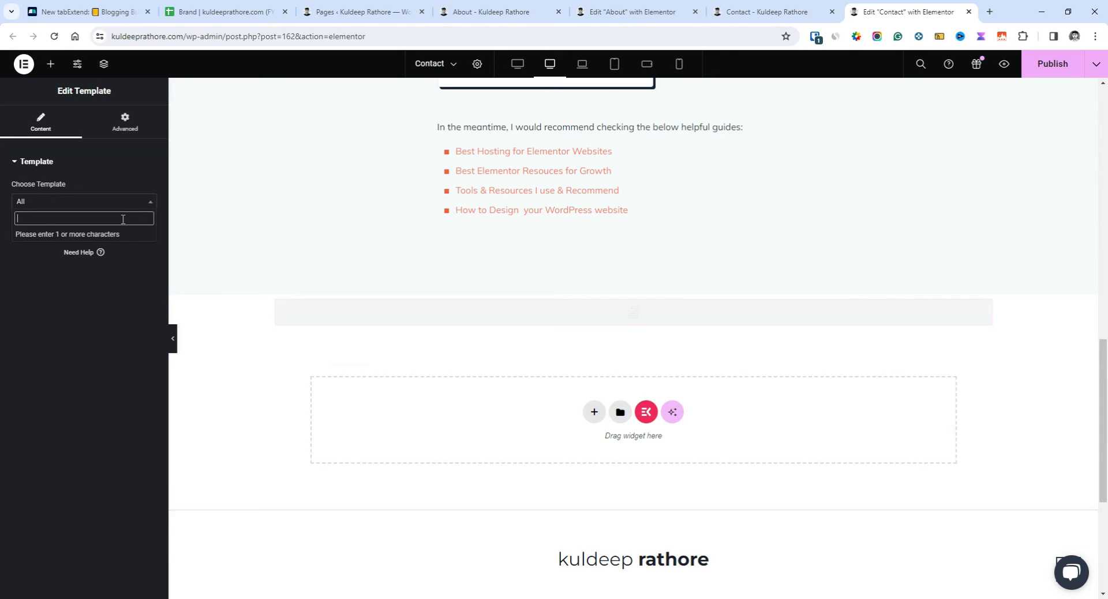
text(best tools)
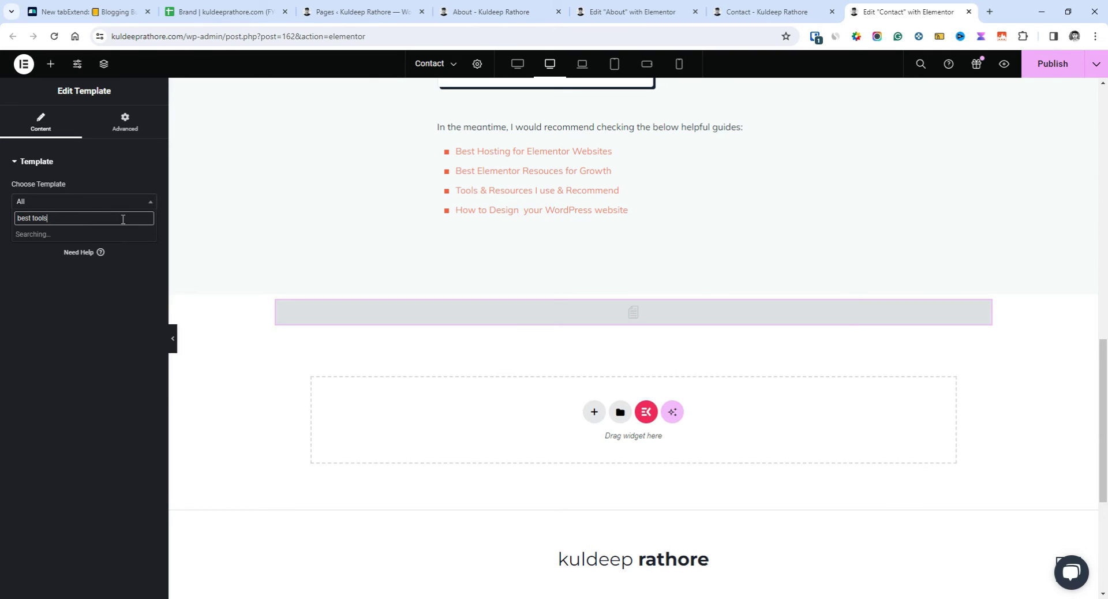
scroll(120, 257, down, 4)
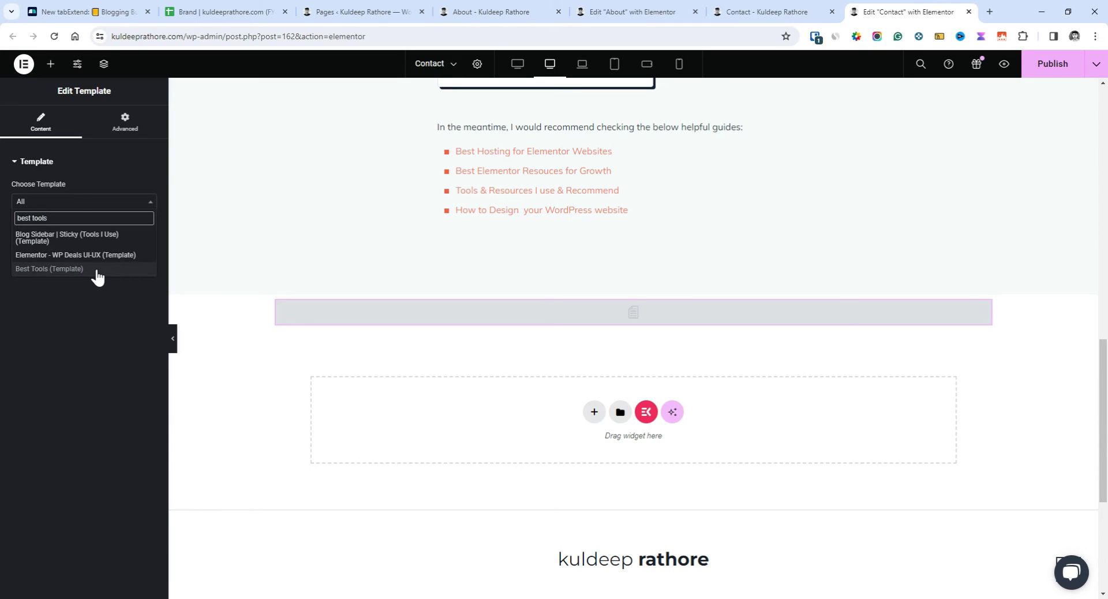
click(92, 269)
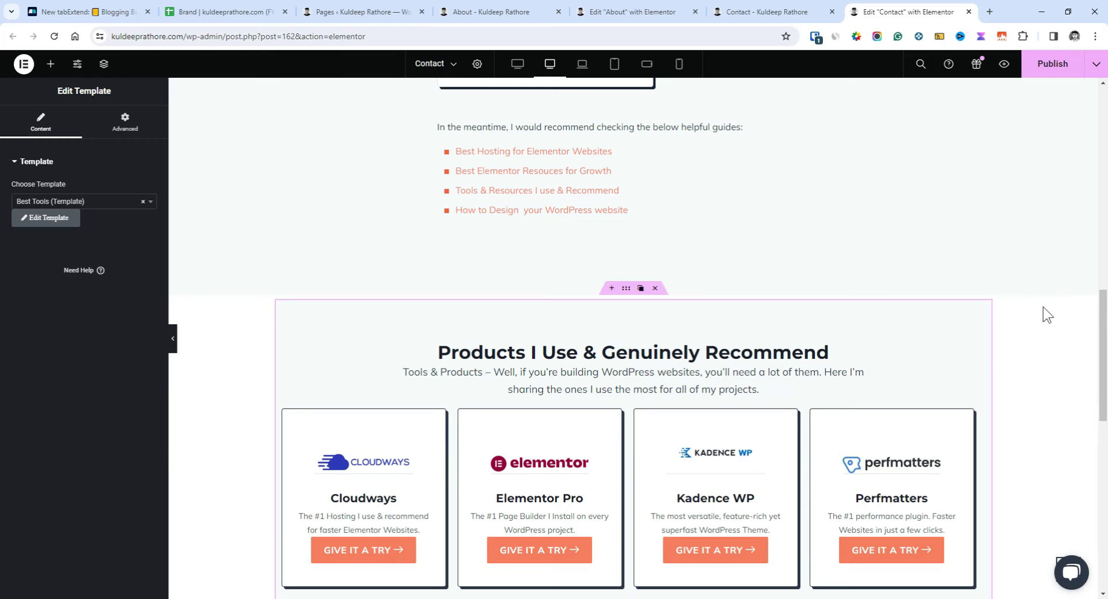
Set the content width of the template's container to Full Width and its padding to 0 on all sides.
scroll(998, 355, down, 4)
scroll(998, 359, up, 2)
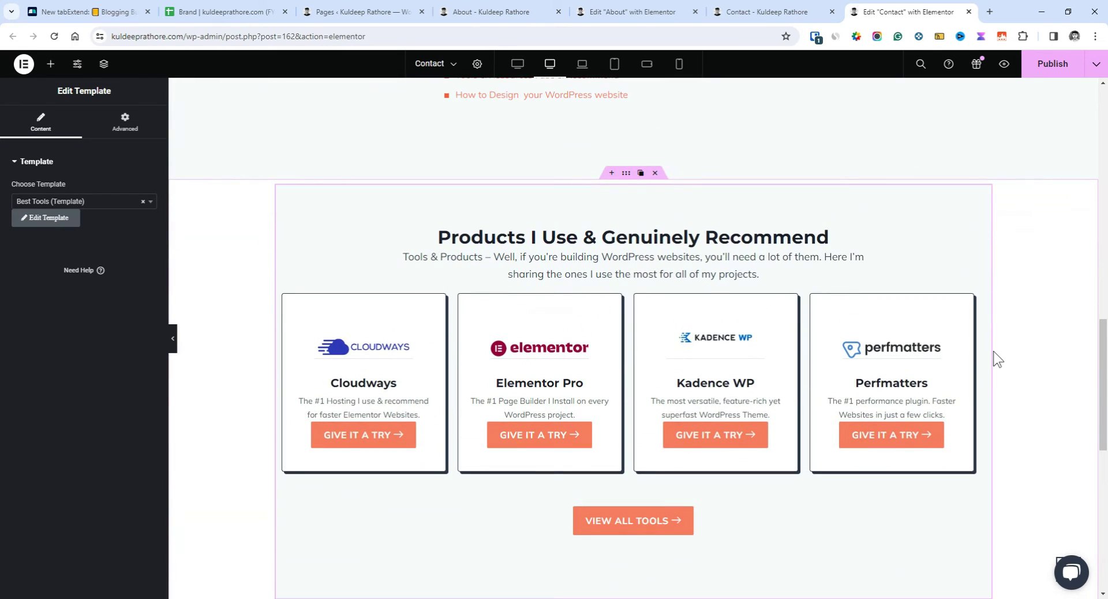
click(627, 173)
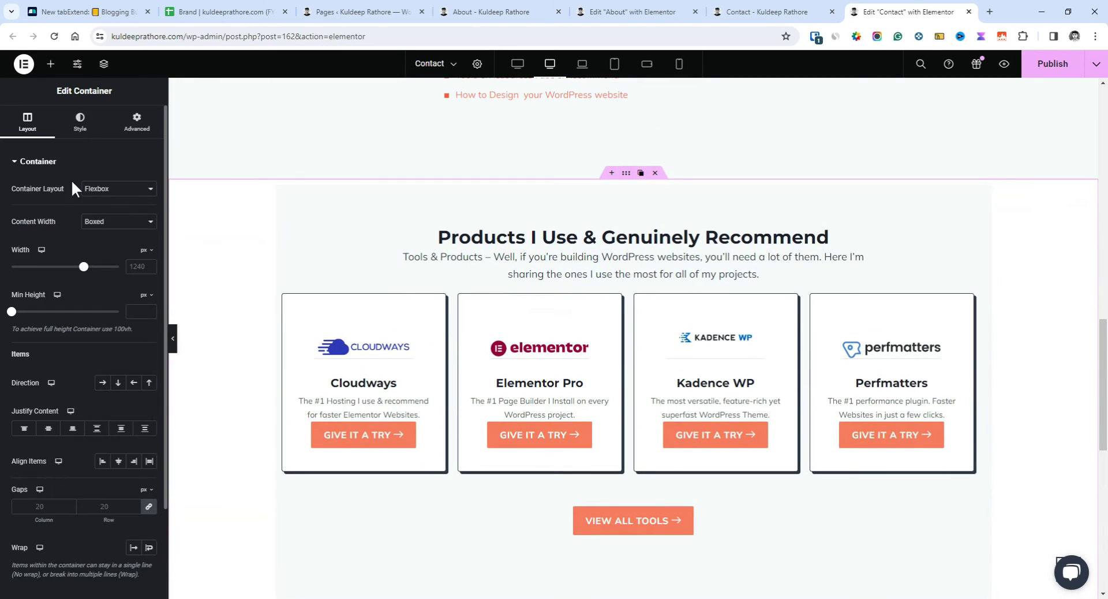
click(122, 224)
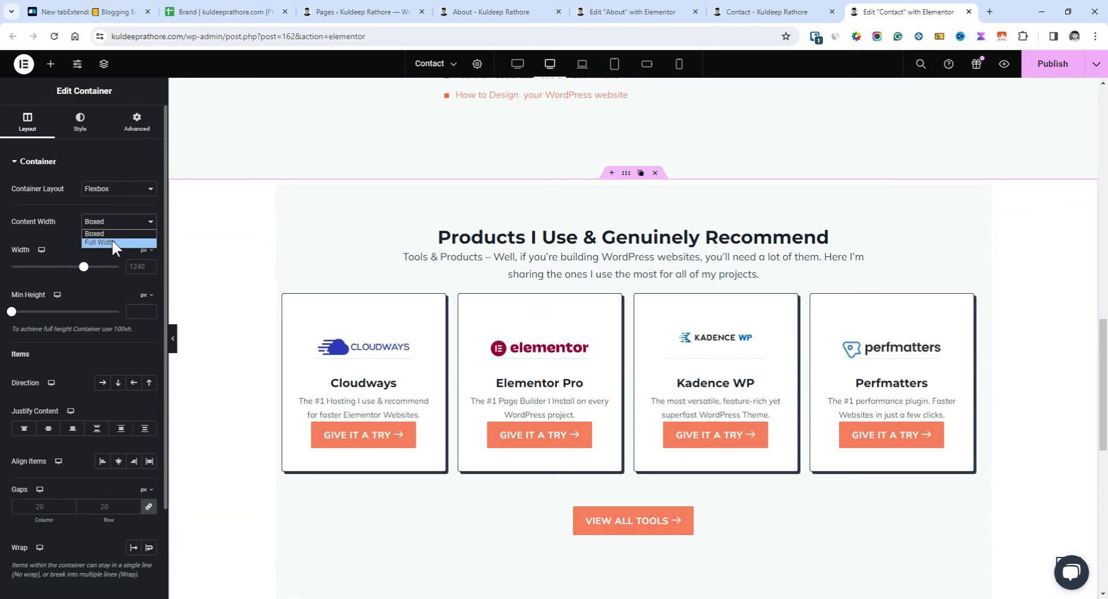
click(114, 243)
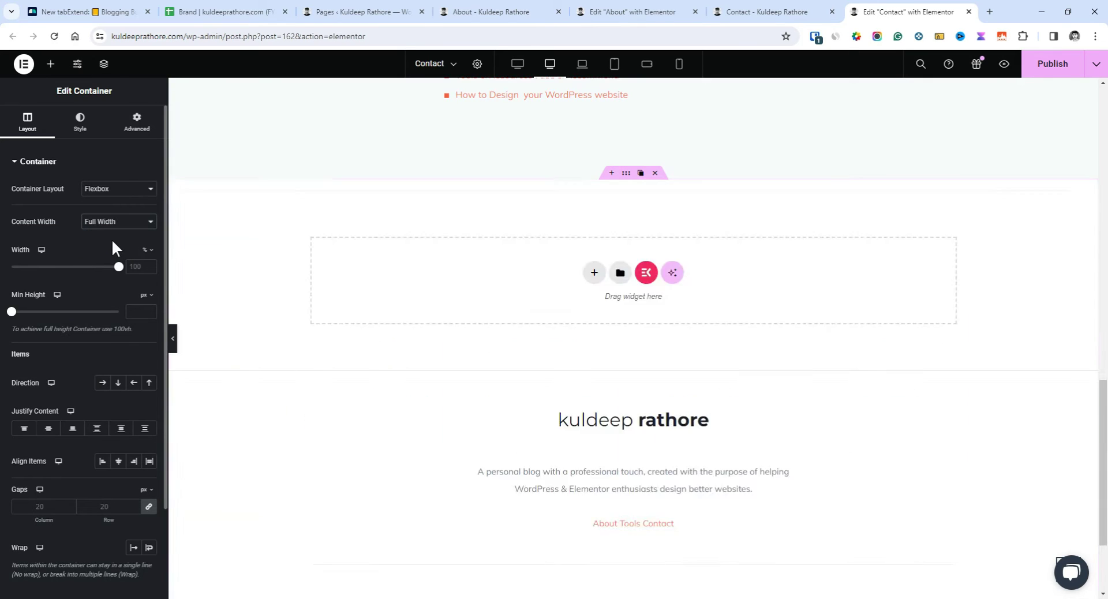
click(137, 126)
click(149, 247)
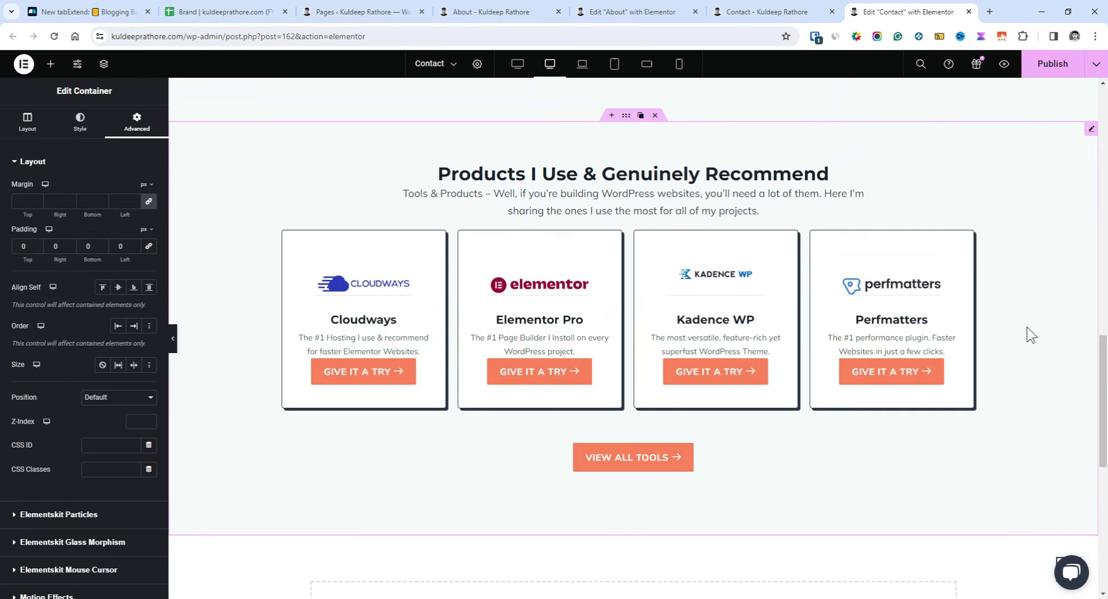
click(887, 143)
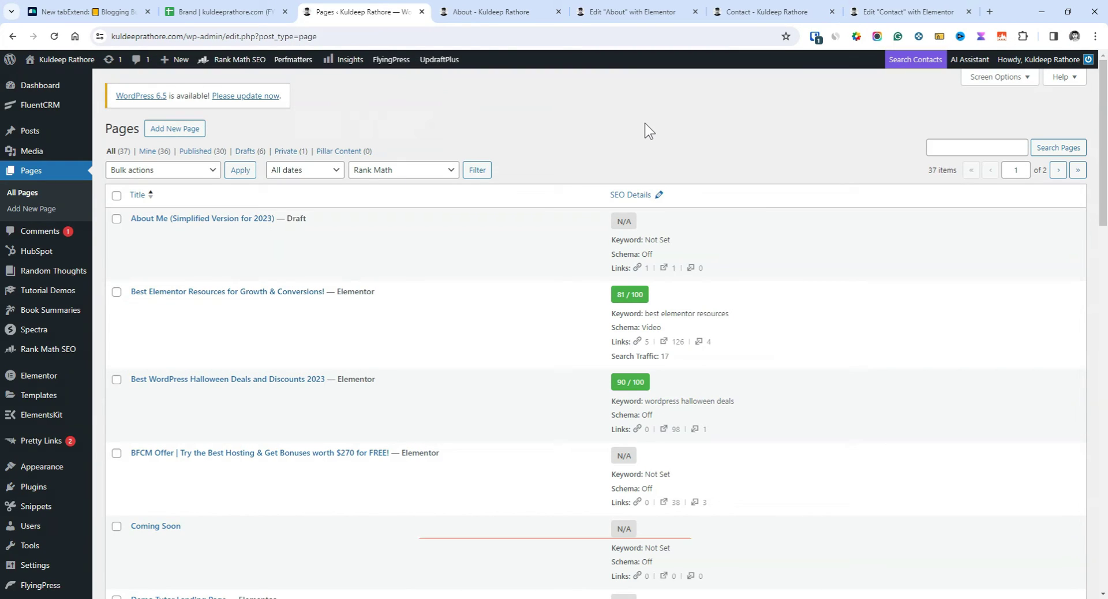
Open the Best Tools saved template from the WordPress admin for editing with Elementor.
mouse_move(46, 395)
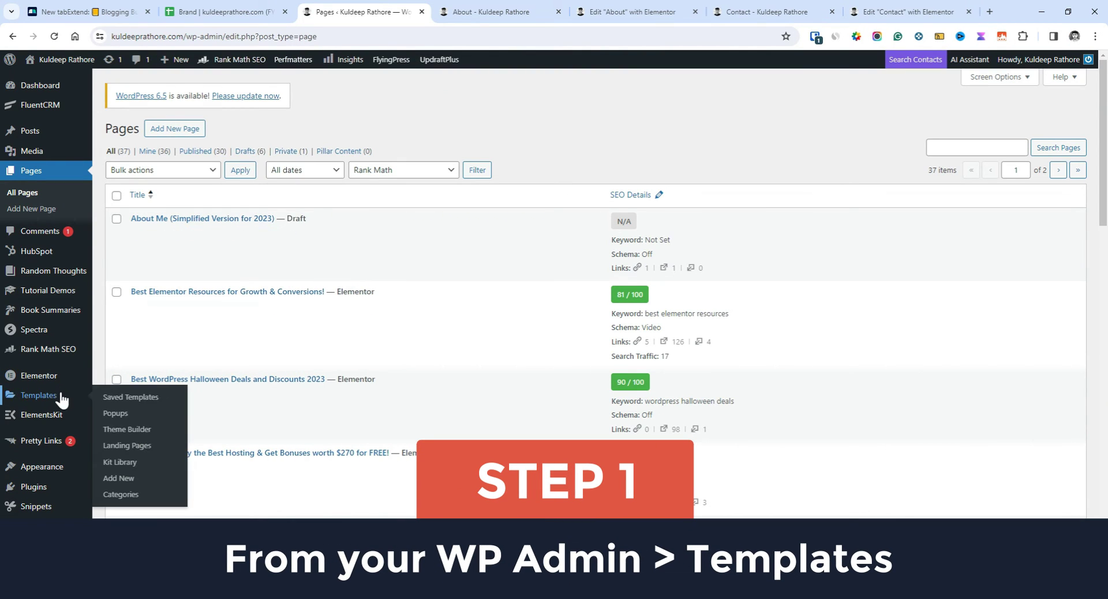
click(154, 399)
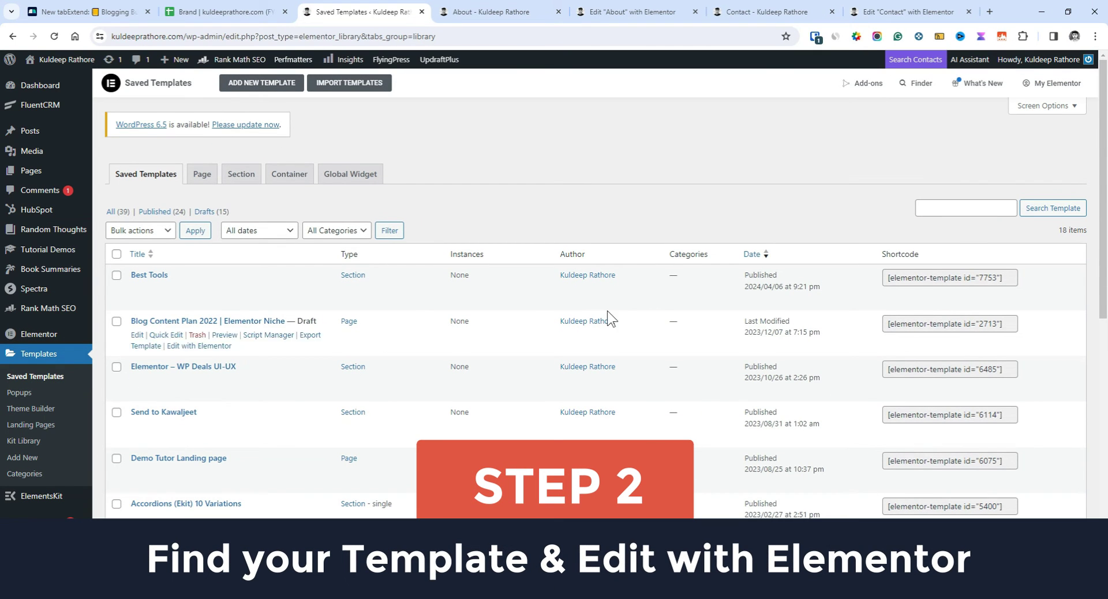
mouse_move(144, 291)
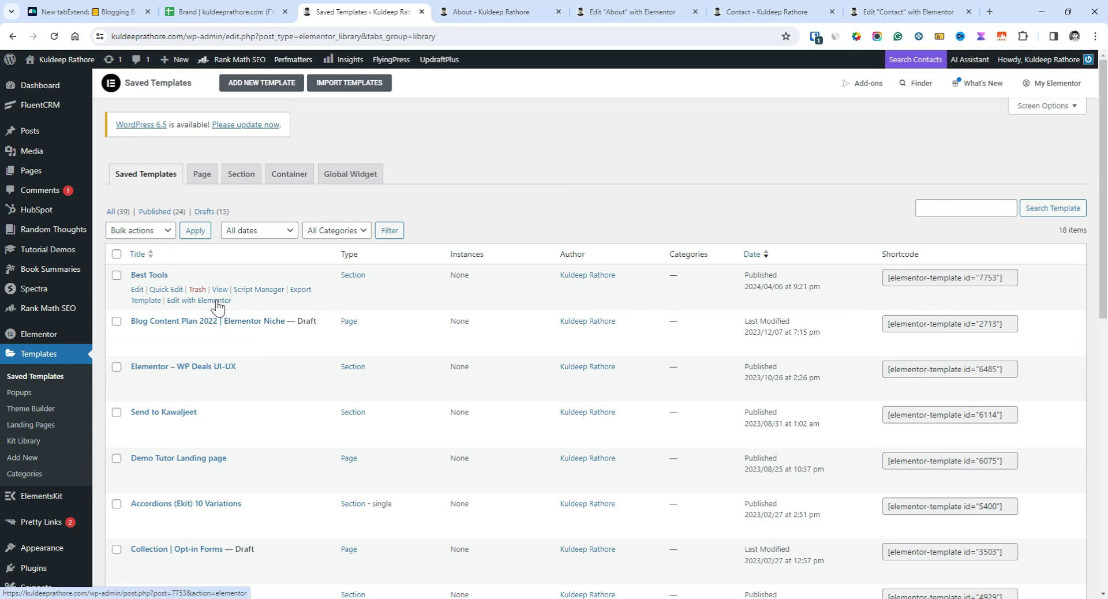
click(221, 303)
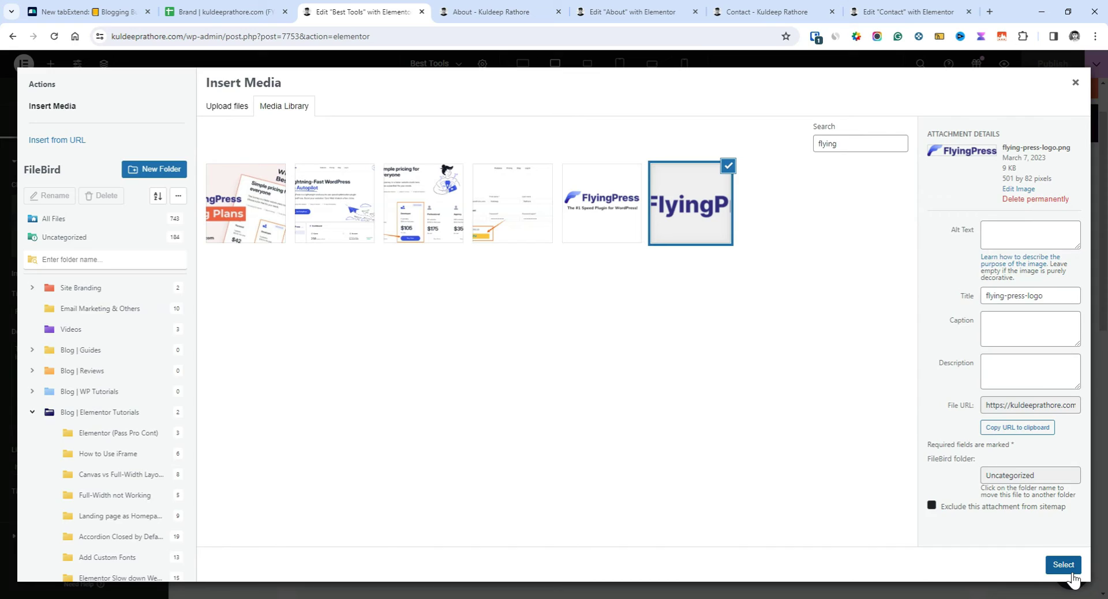
Replace the Perfmatters image box's picture with flying-press-logo.png and set its title to "FlyingPress".
click(1063, 565)
double_click(56, 312)
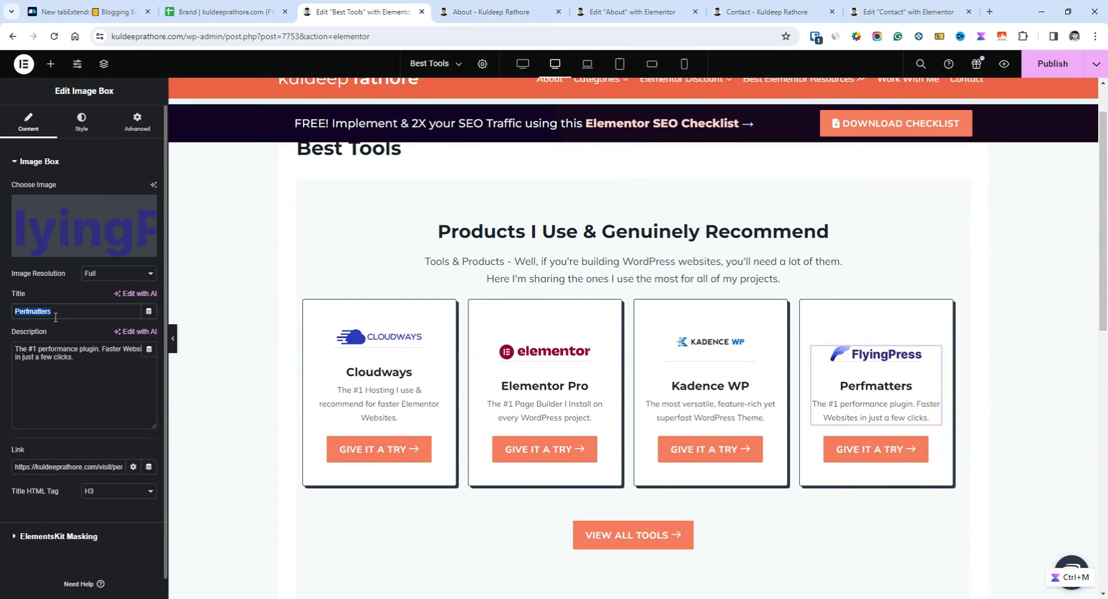
text(FlyingPress)
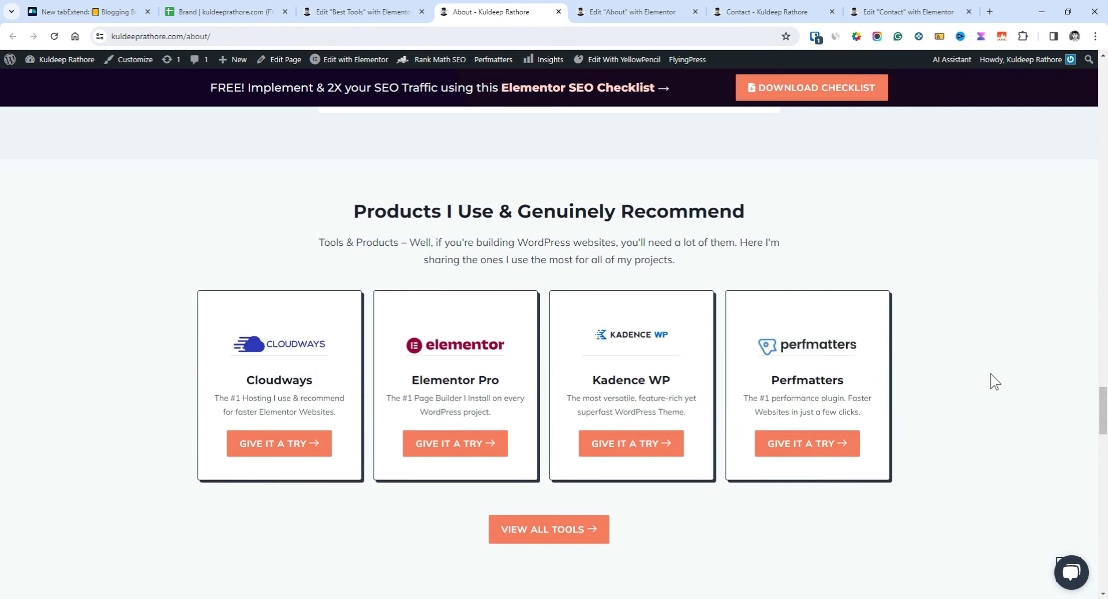
Check the recommended products section on the live Contact page.
click(773, 10)
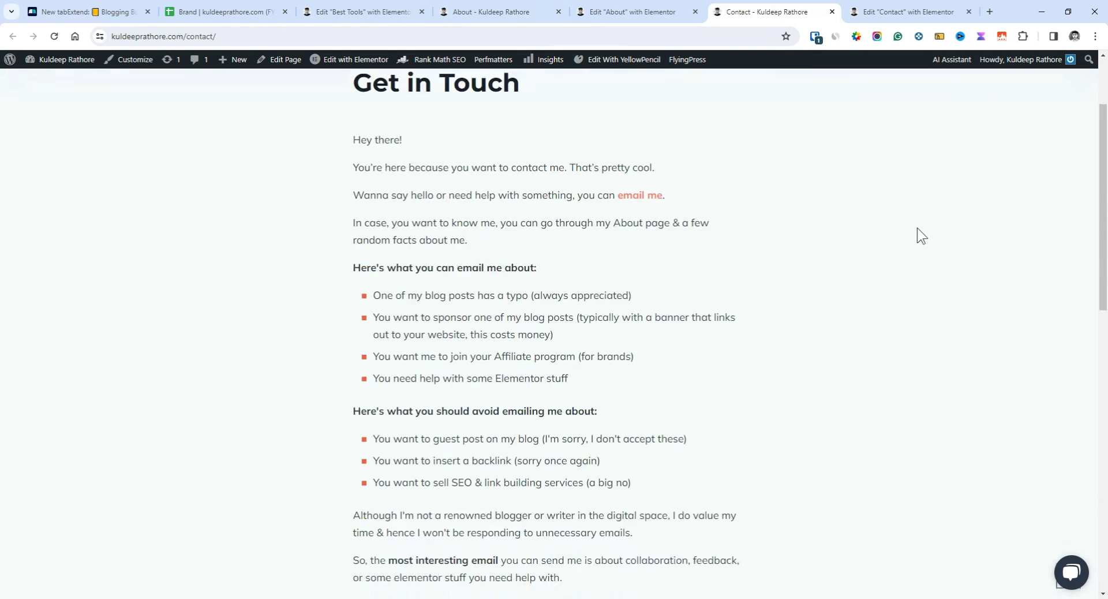
scroll(918, 236, down, 10)
scroll(918, 235, up, 10)
right_click(843, 232)
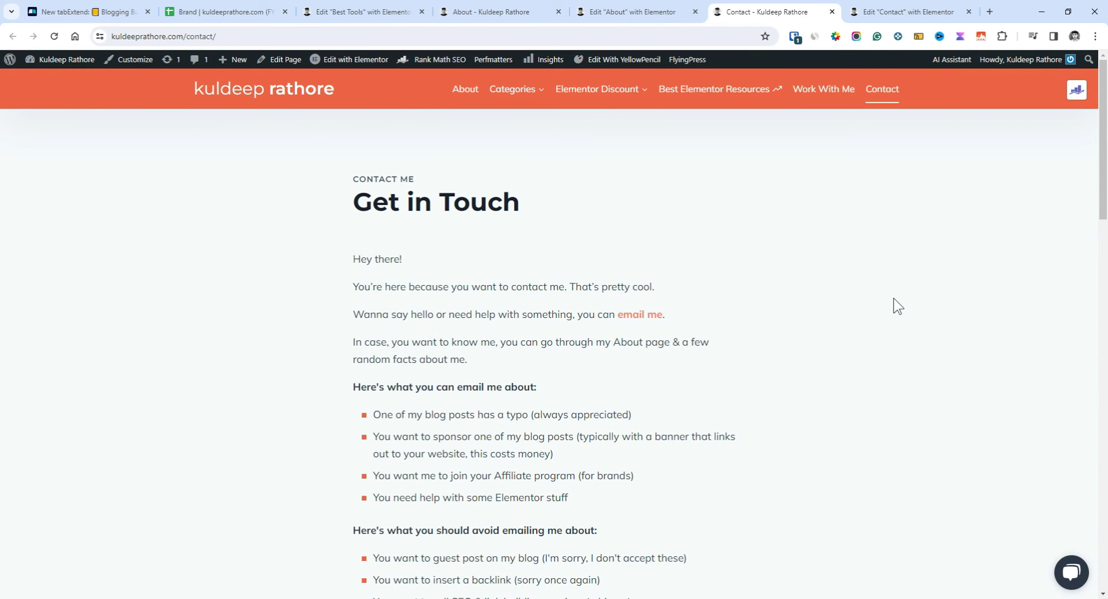
scroll(894, 300, down, 10)
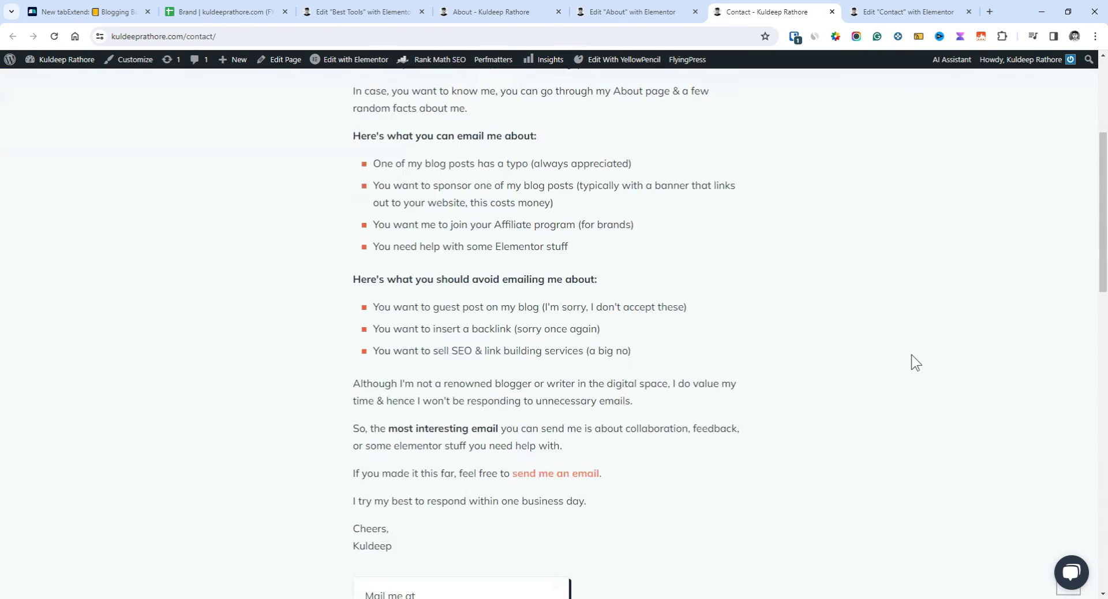
scroll(1007, 381, down, 6)
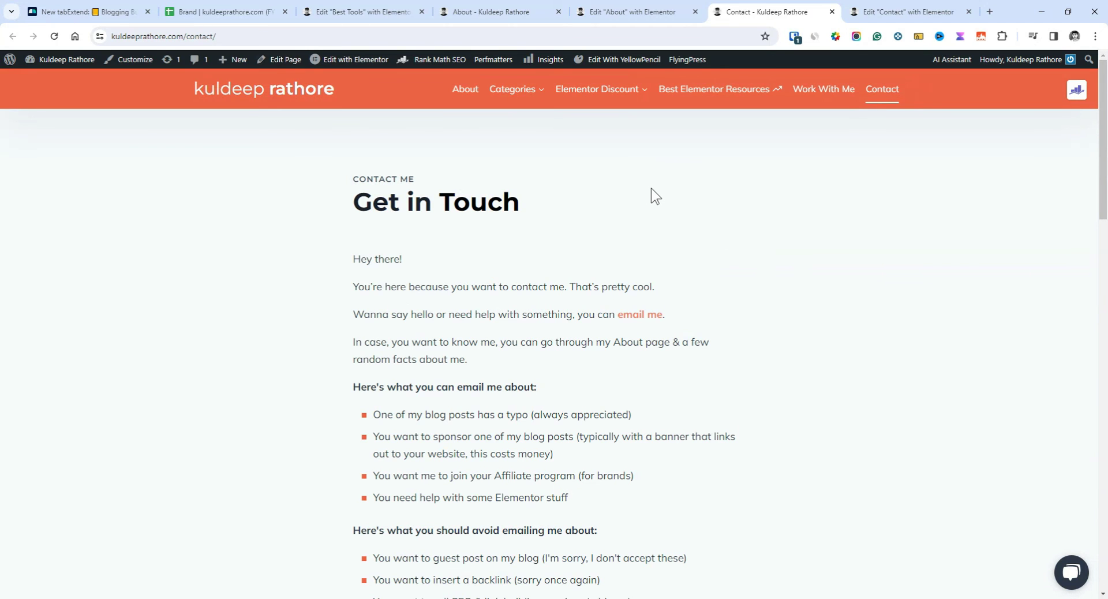
Open the Elementor Guides category page from the live site's navigation.
mouse_move(508, 109)
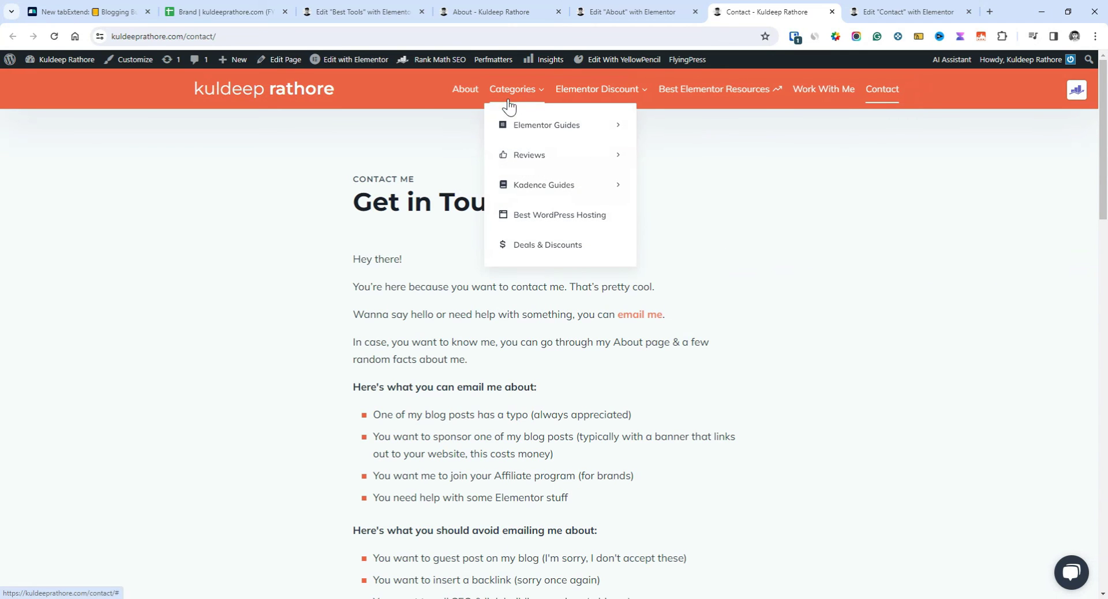
click(538, 133)
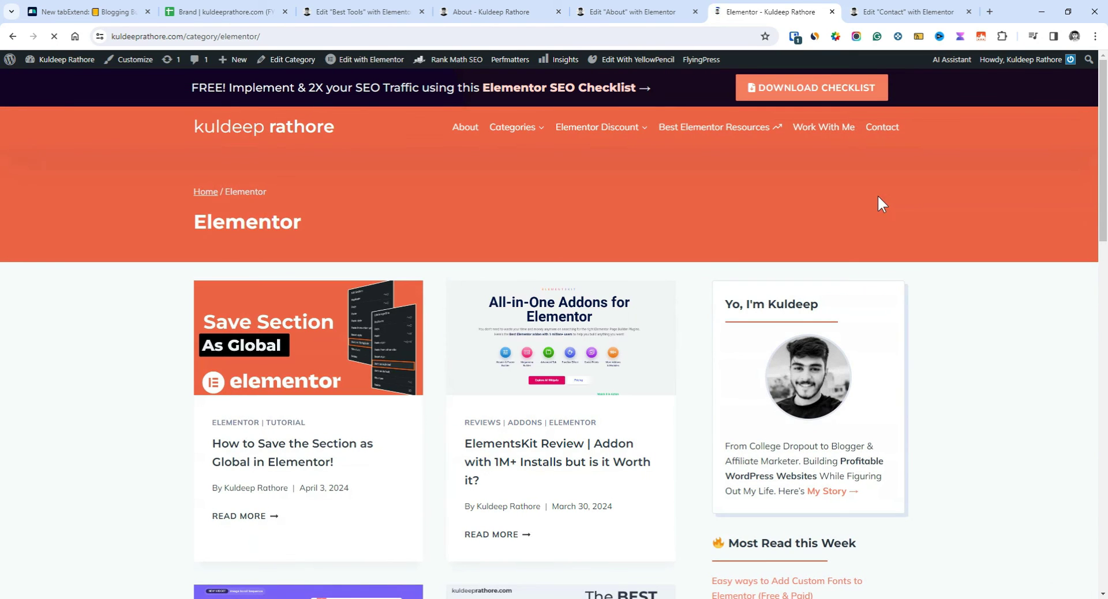